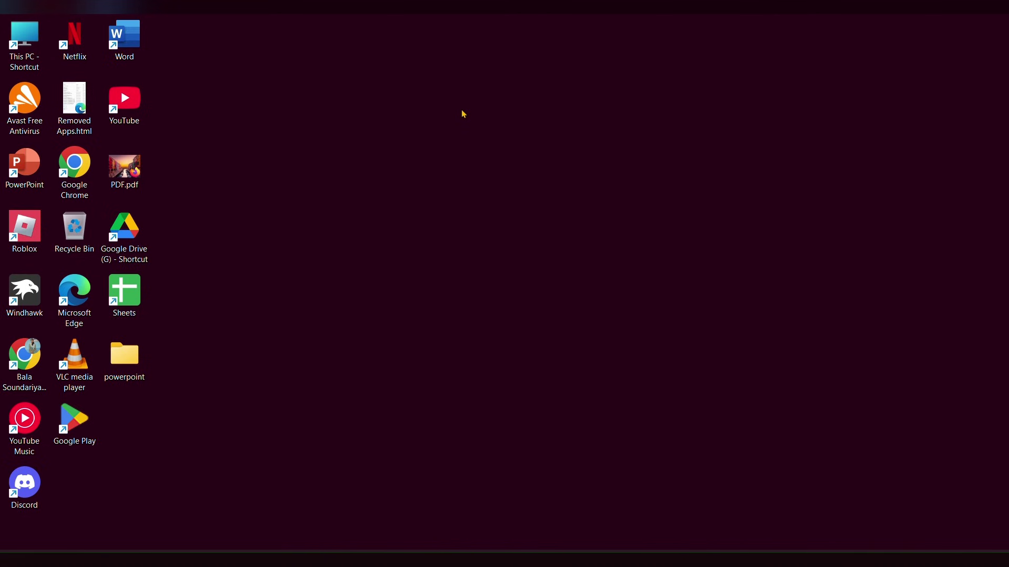
Step: Open the Start menu from the Windows desktop
{"action": "key", "text": "super"}
Step: Search for 'windo' and open Turn Windows features on or off
{"action": "left_click", "coordinate": [420, 95]}
{"action": "type", "text": "wi"}
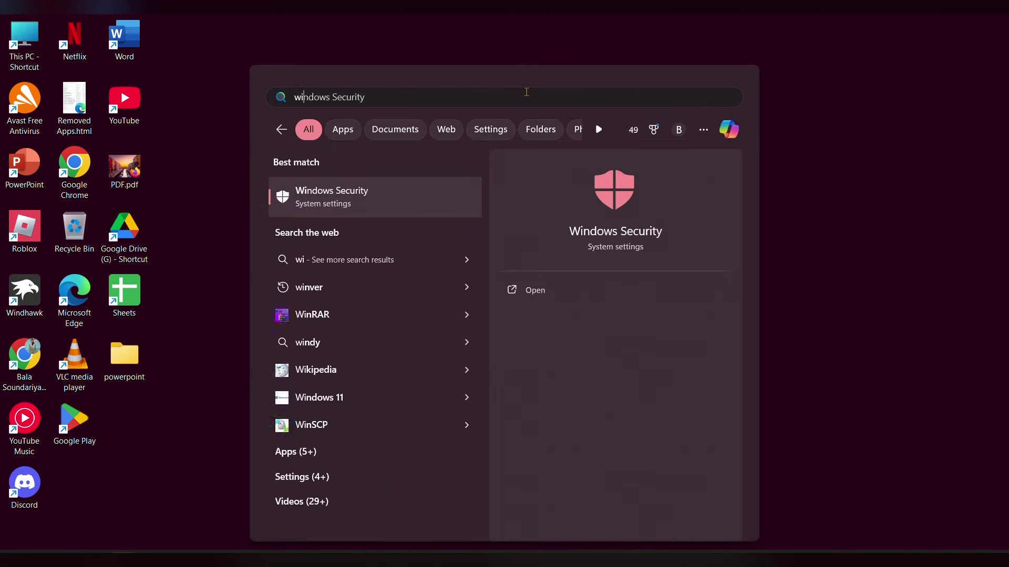
{"action": "type", "text": "ndow"}
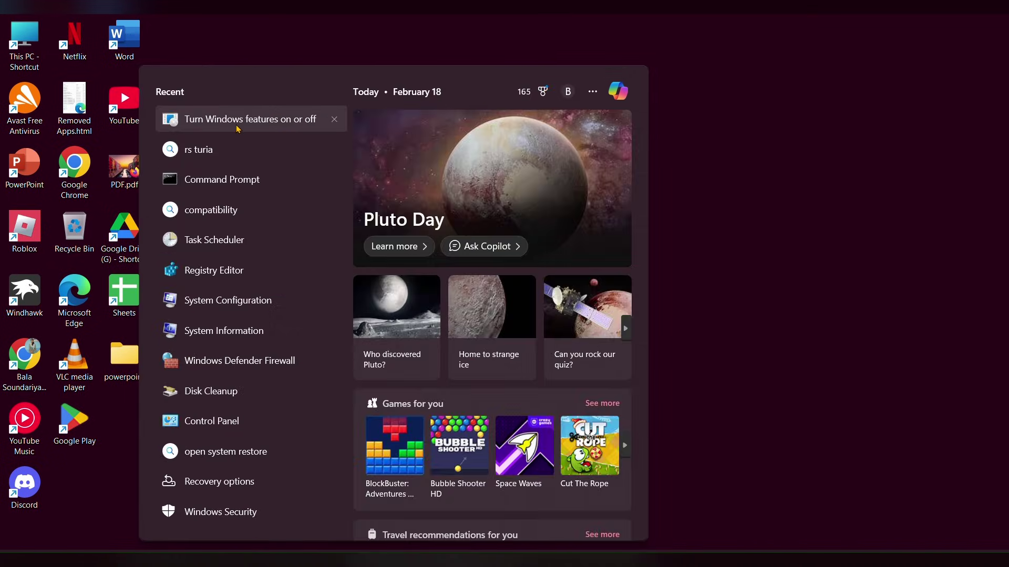
{"action": "left_click", "coordinate": [238, 122]}
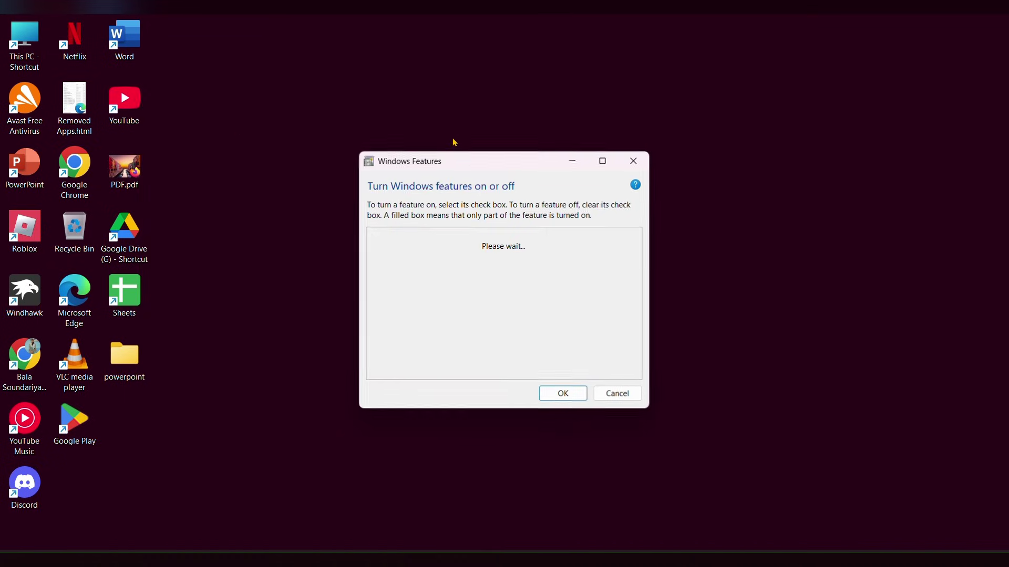
Step: Enable Virtual Machine Platform, Windows Hypervisor Platform and Windows Subsystem for Linux, then apply
{"action": "scroll", "coordinate": [491, 265], "scroll_direction": "down", "scroll_amount": 1}
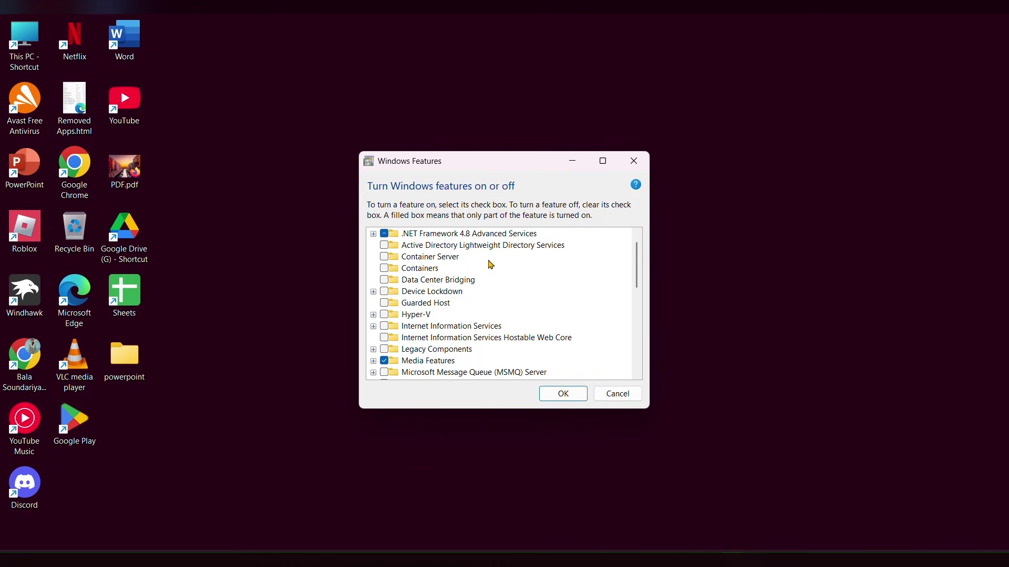
{"action": "scroll", "coordinate": [491, 270], "scroll_direction": "down", "scroll_amount": 1}
{"action": "scroll", "coordinate": [492, 283], "scroll_direction": "down", "scroll_amount": 2}
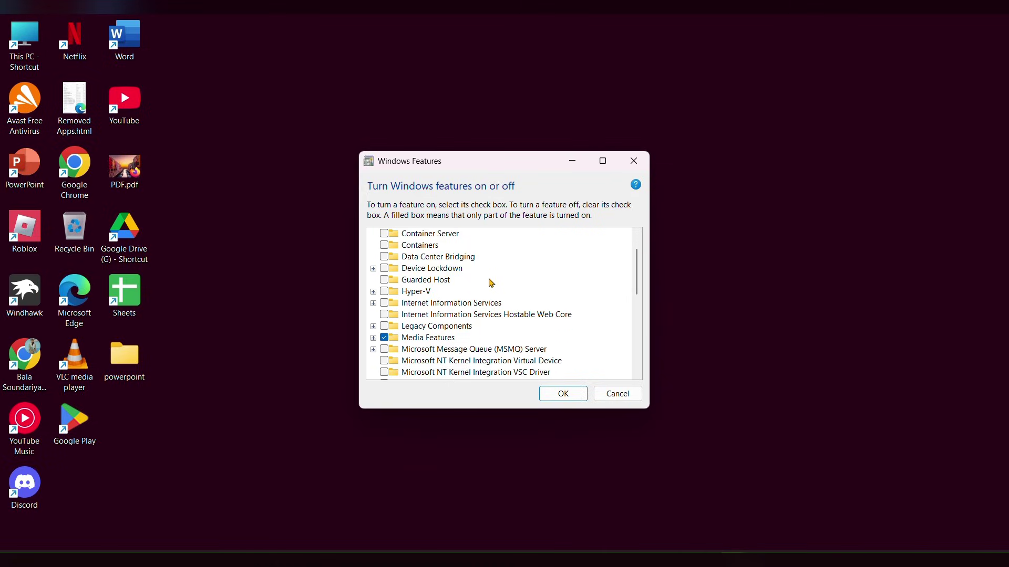
{"action": "scroll", "coordinate": [491, 282], "scroll_direction": "down", "scroll_amount": 1}
{"action": "scroll", "coordinate": [486, 283], "scroll_direction": "down", "scroll_amount": 2}
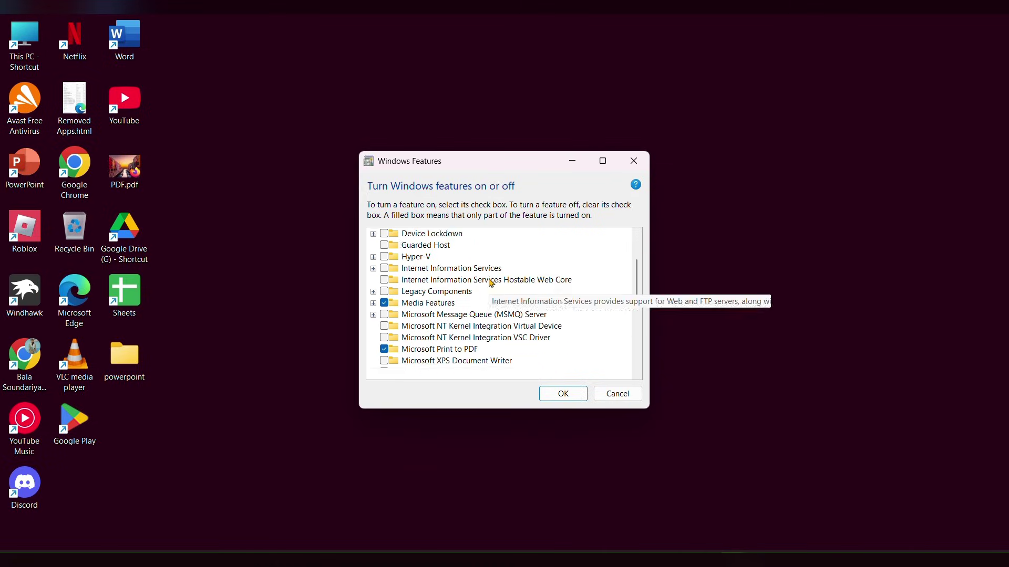
{"action": "scroll", "coordinate": [481, 284], "scroll_direction": "down", "scroll_amount": 11}
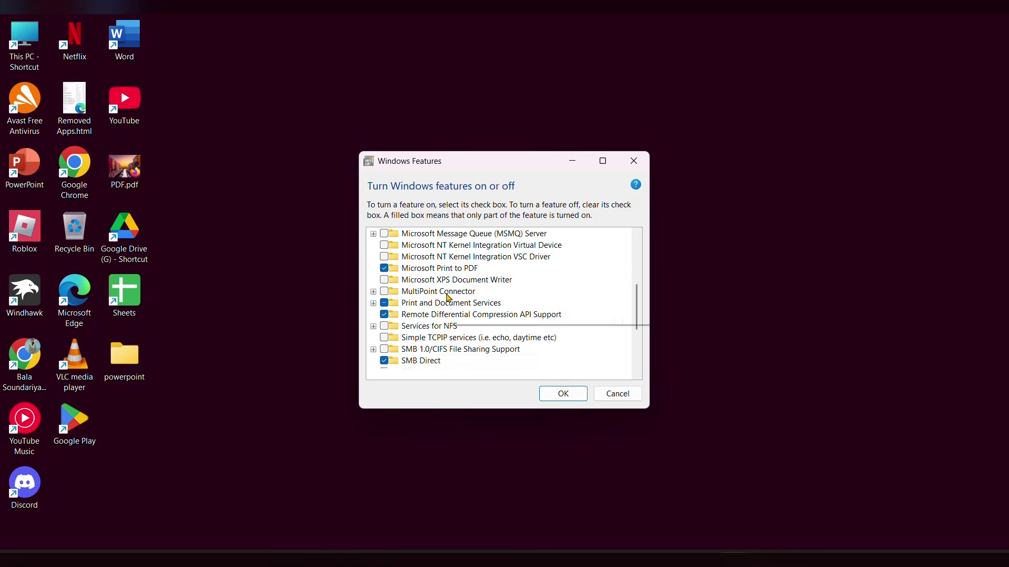
{"action": "left_click", "coordinate": [384, 337]}
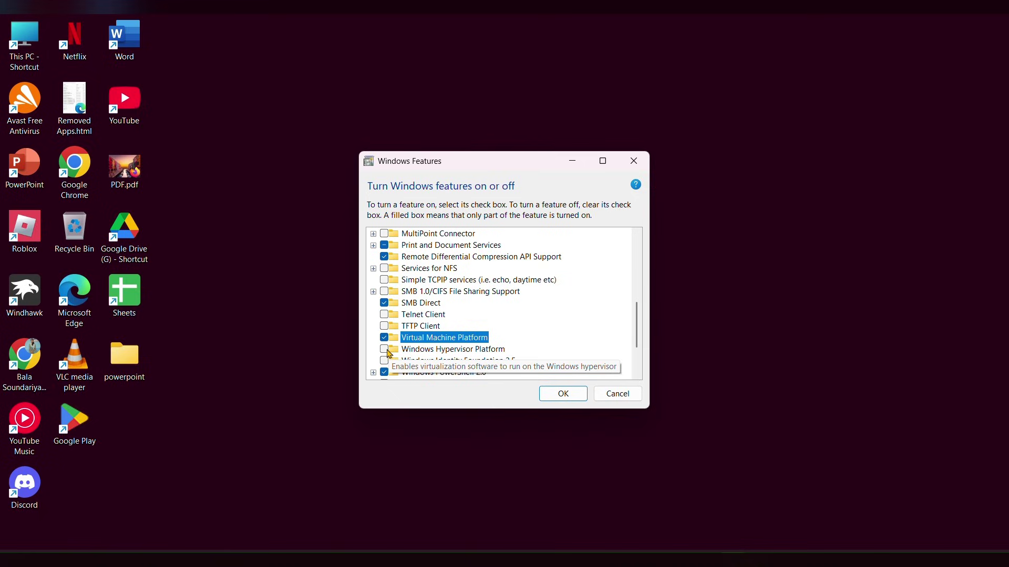
{"action": "left_click", "coordinate": [384, 350]}
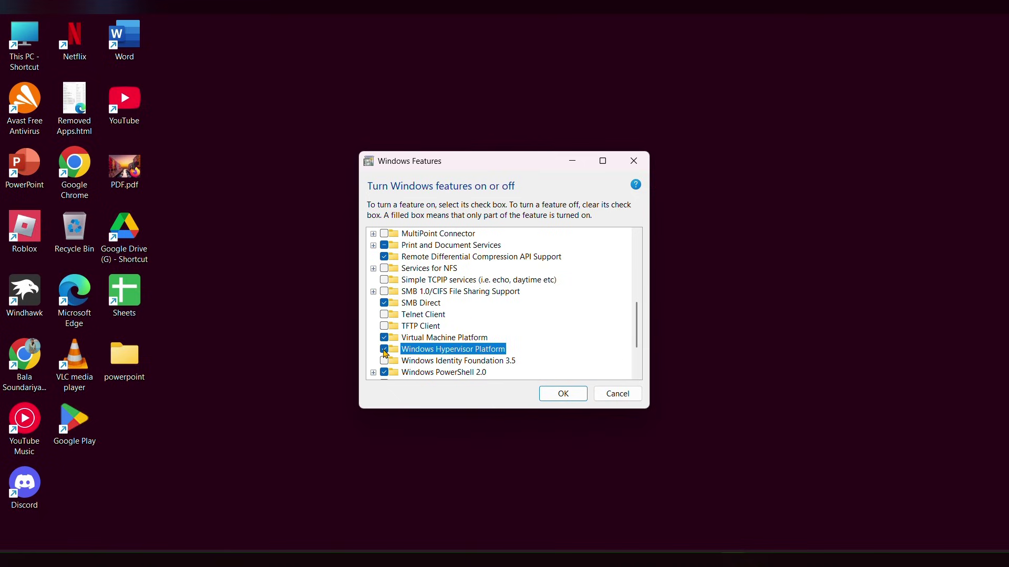
{"action": "scroll", "coordinate": [386, 354], "scroll_direction": "down", "scroll_amount": 2}
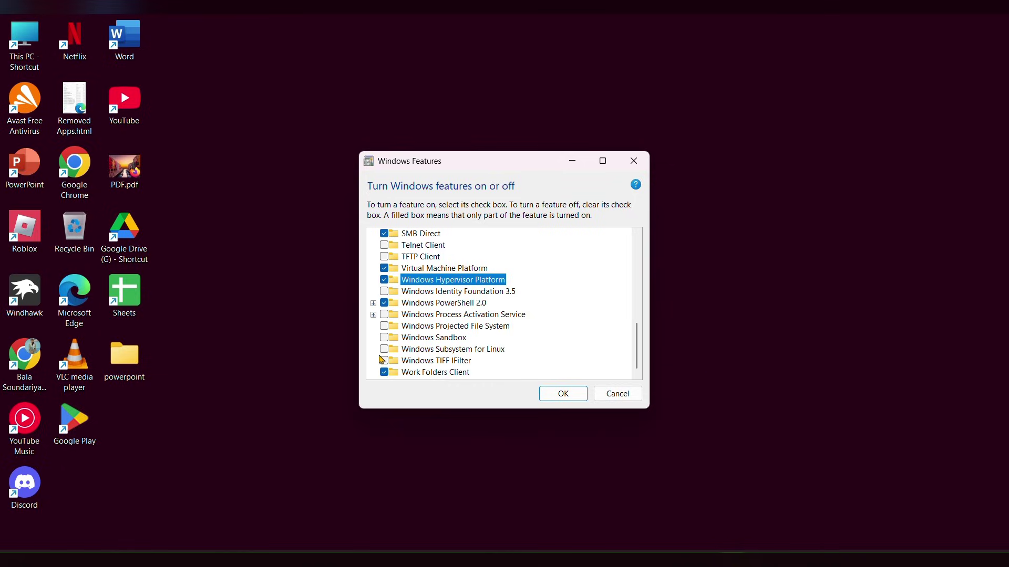
{"action": "left_click", "coordinate": [384, 349]}
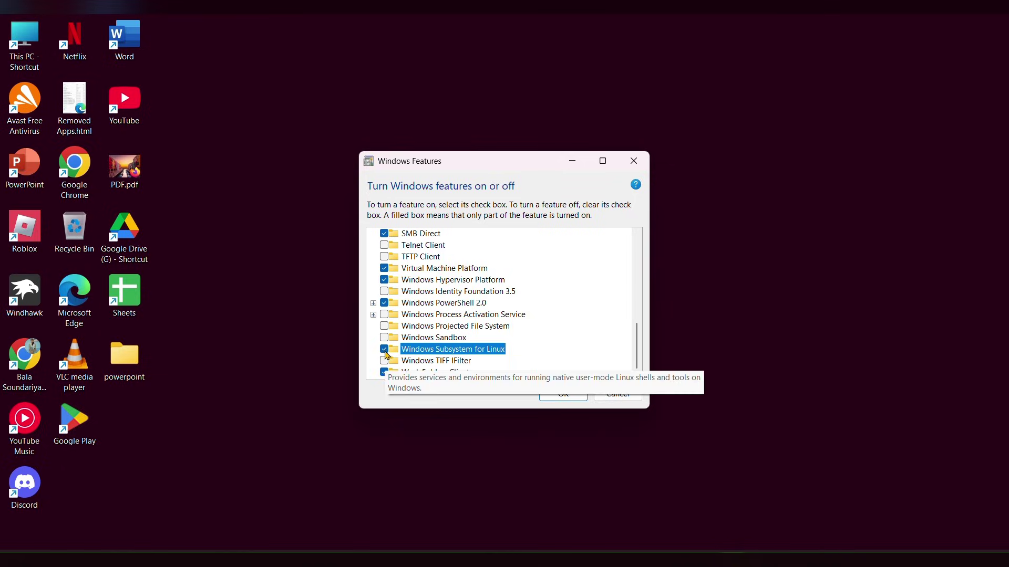
{"action": "left_click", "coordinate": [566, 396]}
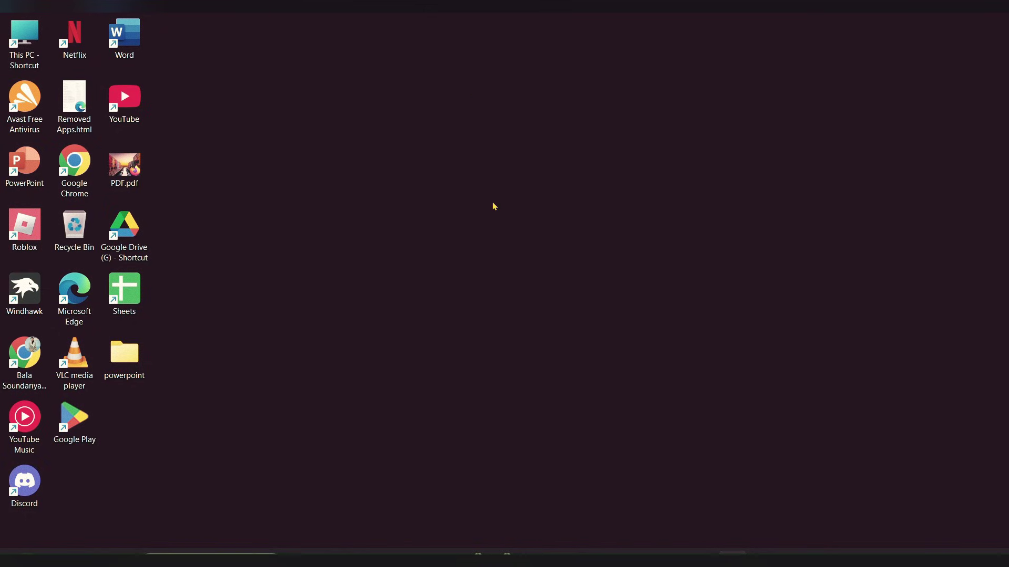
Step: In the browser, find MustardChef/WSABuilds and open its latest stable Windows 11 x64 release
{"action": "key", "text": "alt+Tab"}
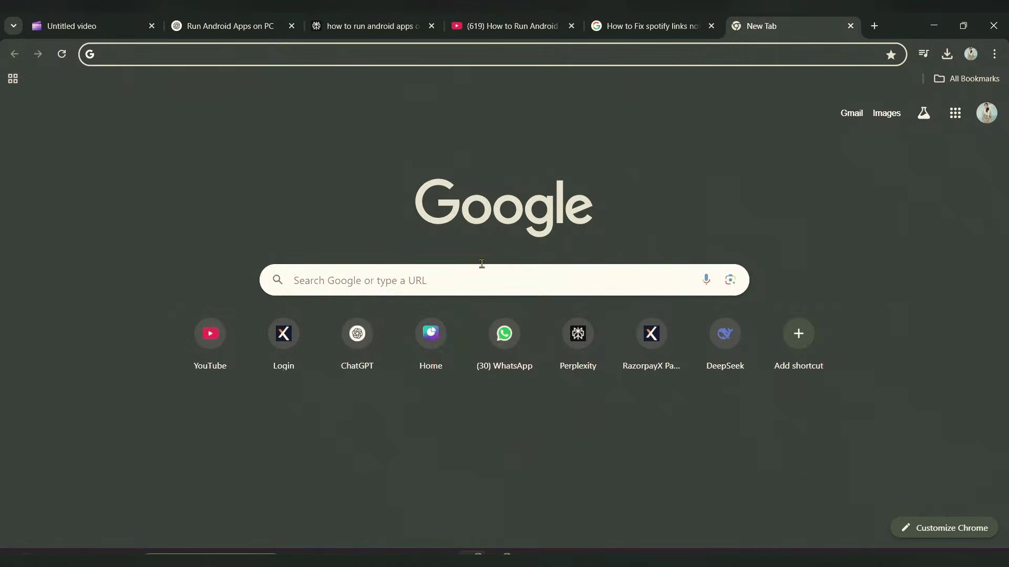
{"action": "left_click", "coordinate": [255, 51]}
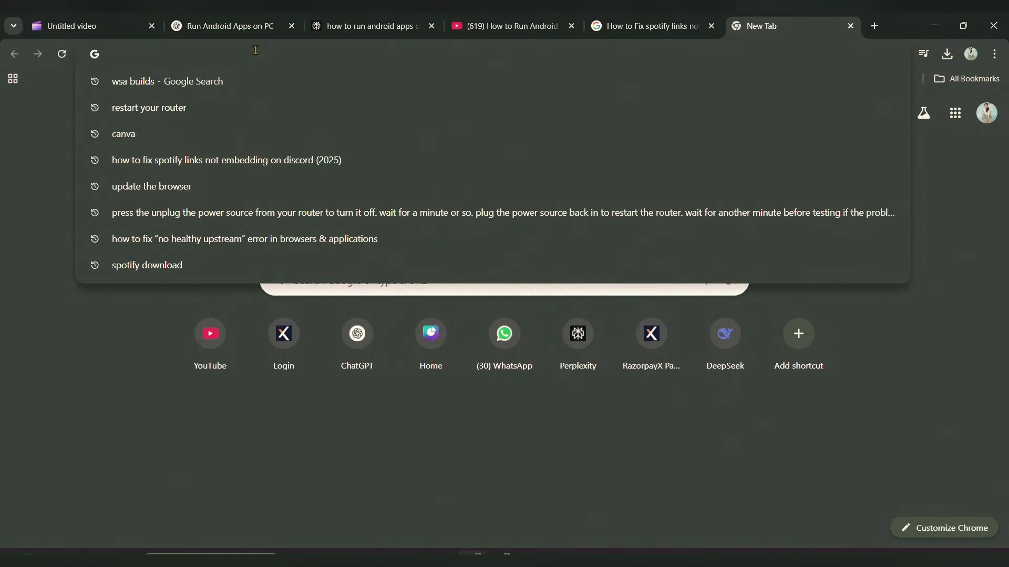
{"action": "key", "text": "Down"}
{"action": "key", "text": "Return"}
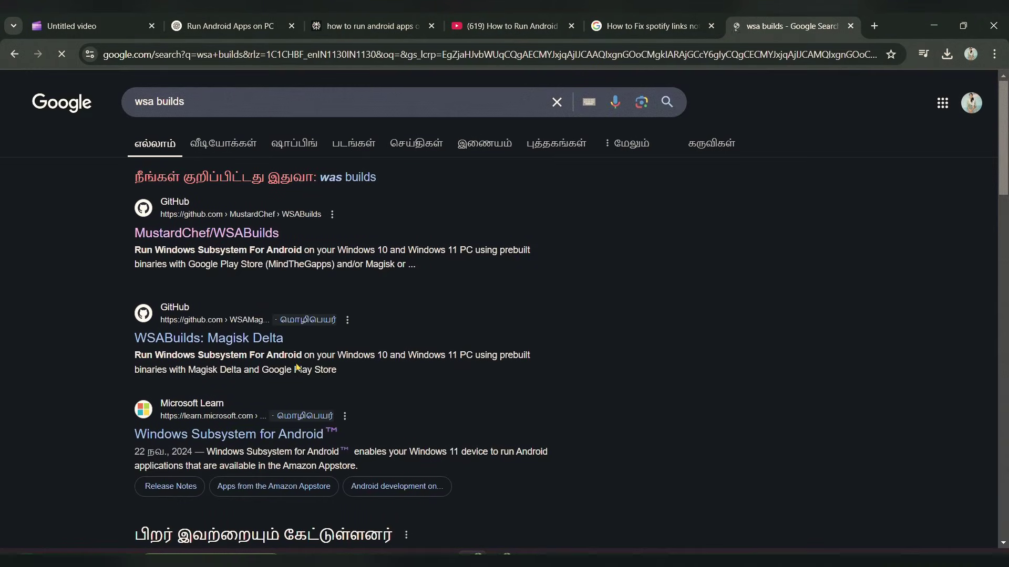
{"action": "left_click", "coordinate": [284, 232]}
{"action": "scroll", "coordinate": [367, 220], "scroll_direction": "down", "scroll_amount": 15}
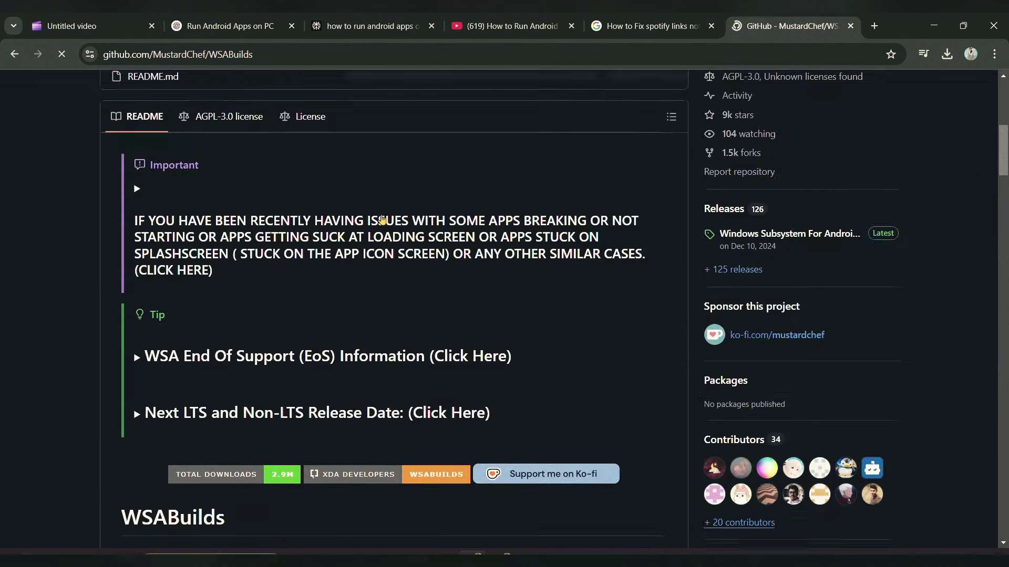
{"action": "scroll", "coordinate": [382, 220], "scroll_direction": "down", "scroll_amount": 10}
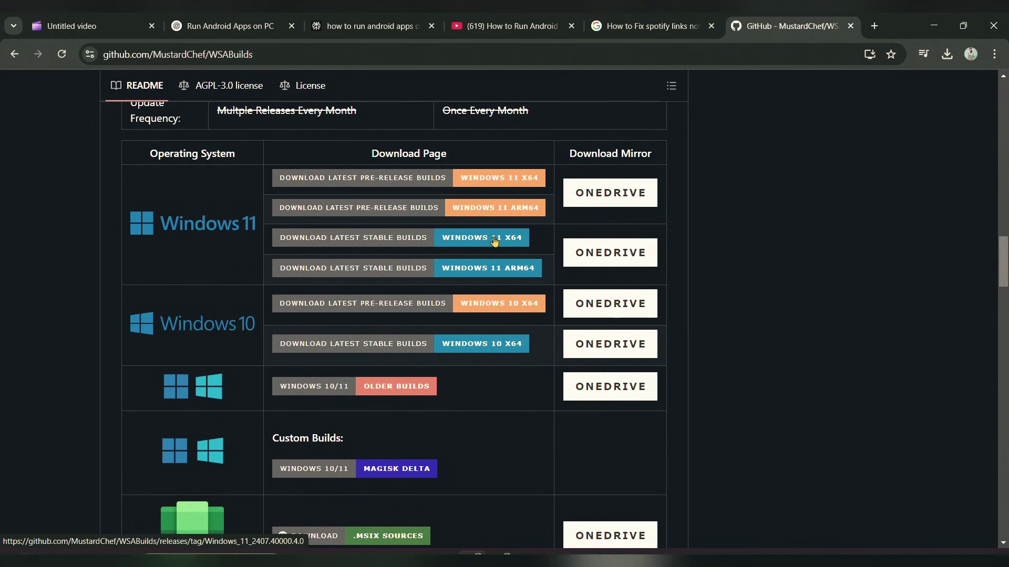
{"action": "left_click", "coordinate": [511, 240]}
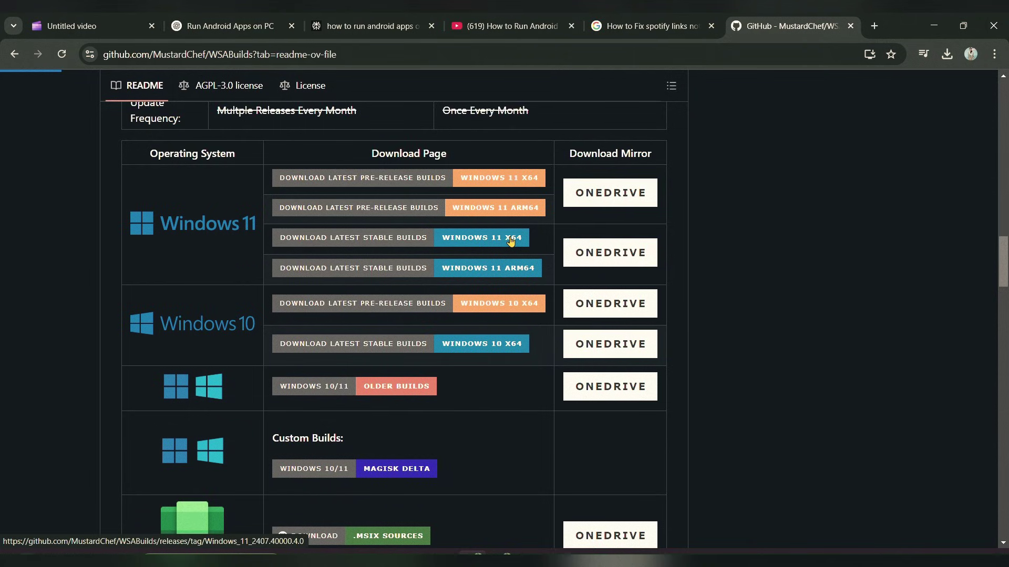
Step: Download the WSA_2407.40000.4.0_x64 MindTheGapps-13.0-RemovedAmazon .7z archive and check its progress
{"action": "scroll", "coordinate": [510, 241], "scroll_direction": "down", "scroll_amount": 20}
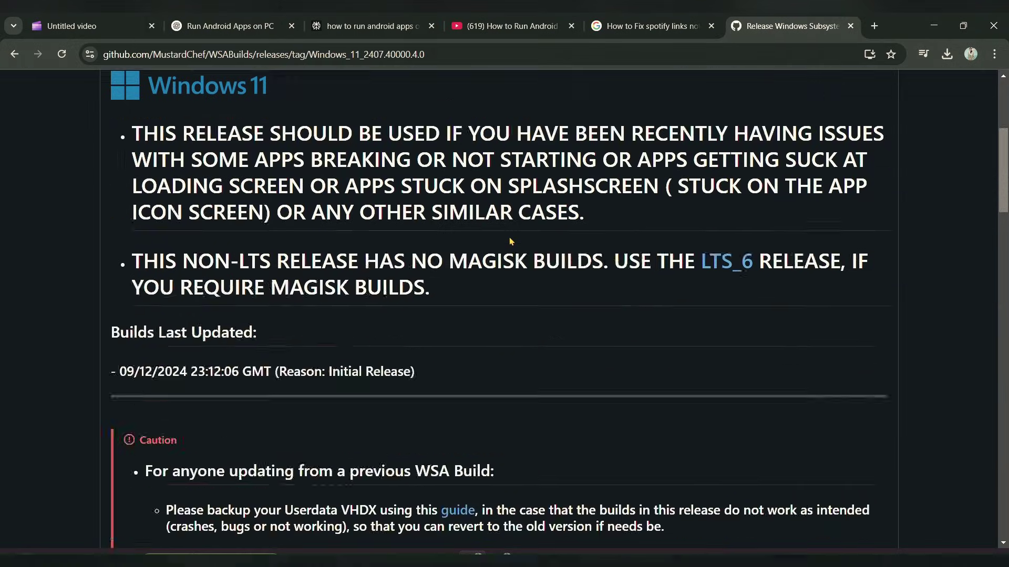
{"action": "scroll", "coordinate": [510, 241], "scroll_direction": "down", "scroll_amount": 10}
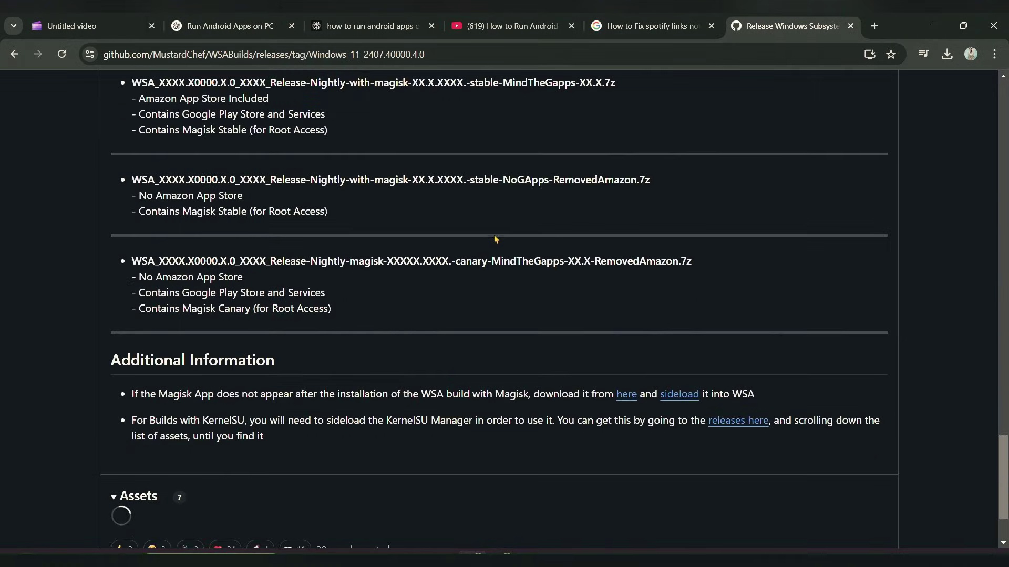
{"action": "left_click", "coordinate": [409, 285]}
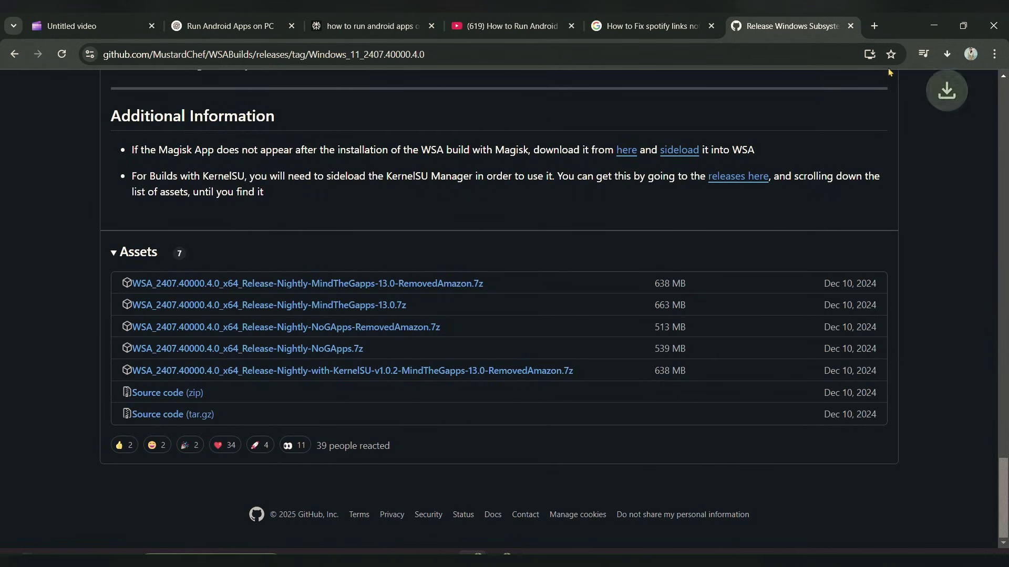
{"action": "left_click", "coordinate": [953, 54]}
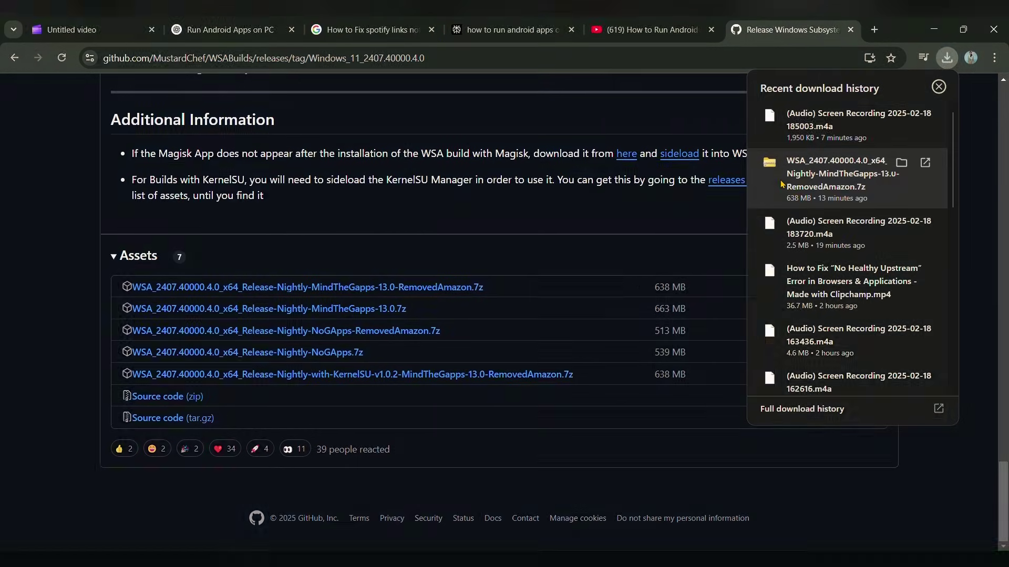
Step: Extract the WSA_2407.40000.4.0_x64 MindTheGapps RemovedAmazon .7z archive into its suggested Downloads folder
{"action": "left_click", "coordinate": [902, 163]}
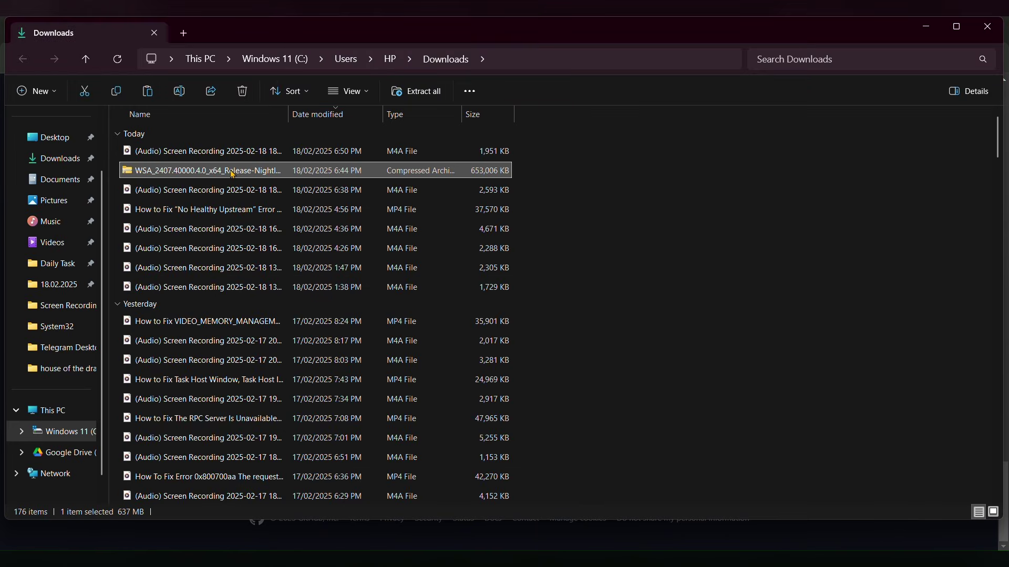
{"action": "right_click", "coordinate": [234, 175]}
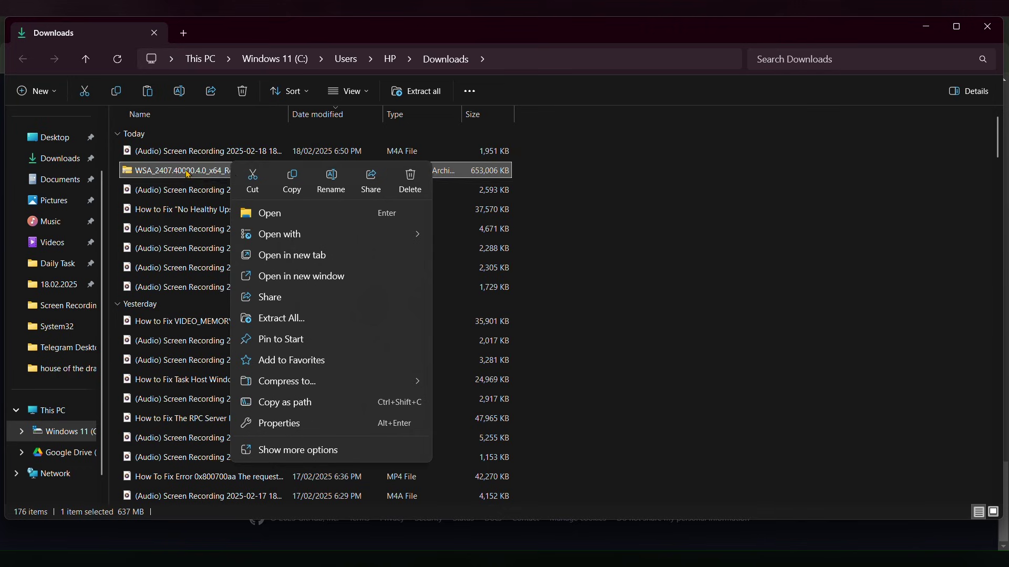
{"action": "left_click", "coordinate": [252, 180]}
{"action": "right_click", "coordinate": [252, 180]}
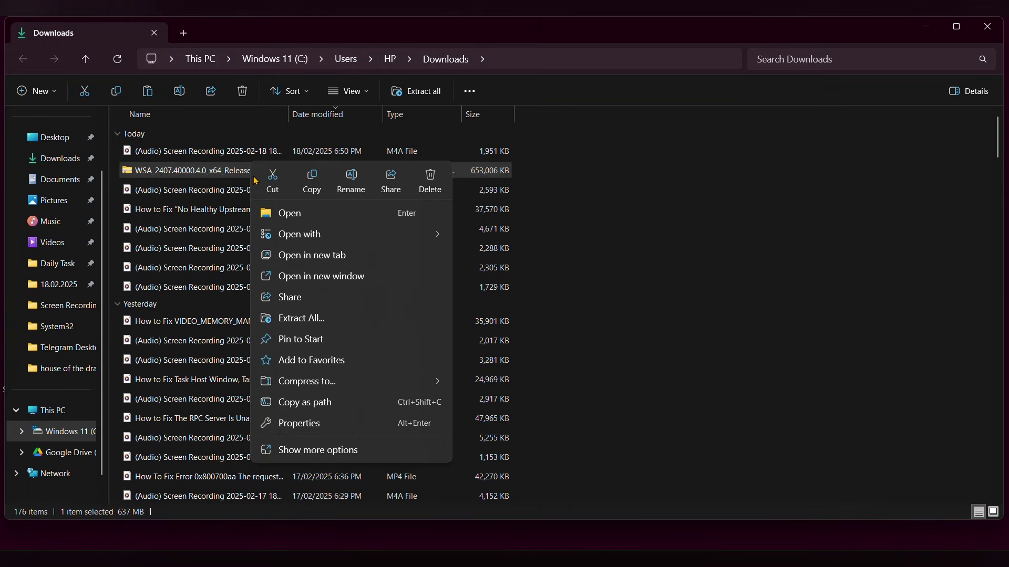
{"action": "left_click", "coordinate": [320, 324]}
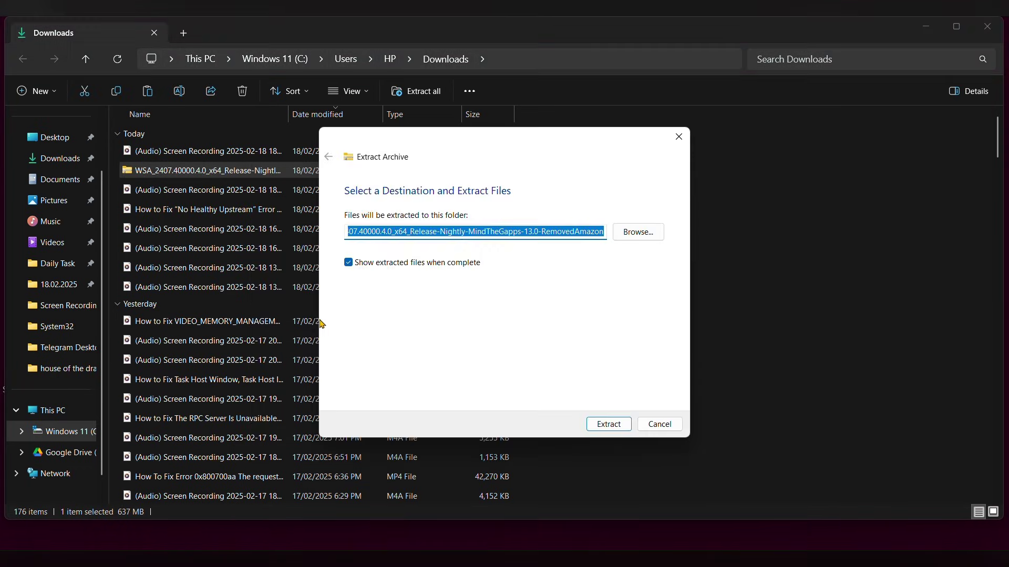
{"action": "left_click", "coordinate": [620, 430]}
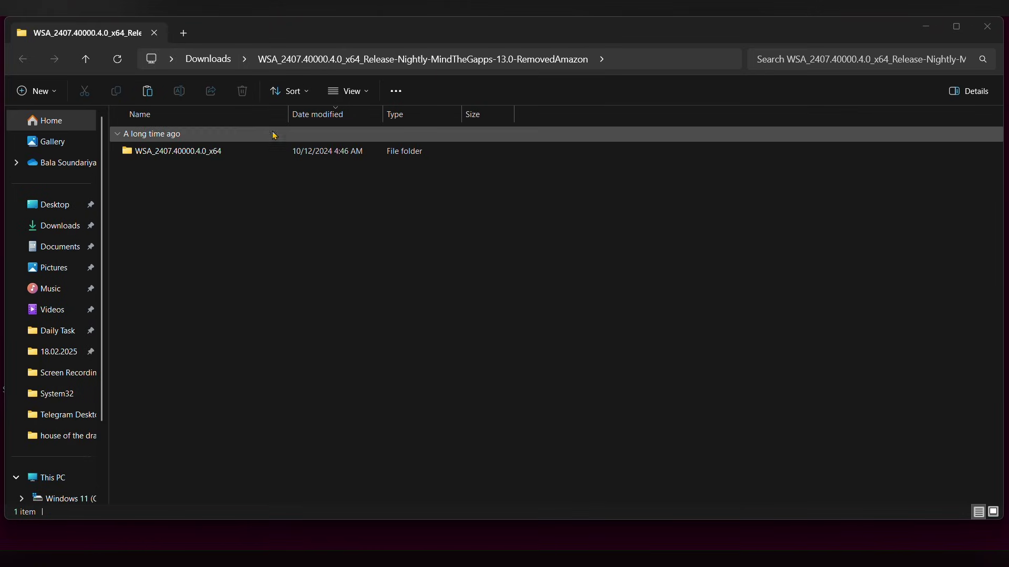
Step: In the WSA_2407.40000.4.0_x64 folder, run Run.bat and allow it past the SmartScreen warning
{"action": "double_click", "coordinate": [263, 152]}
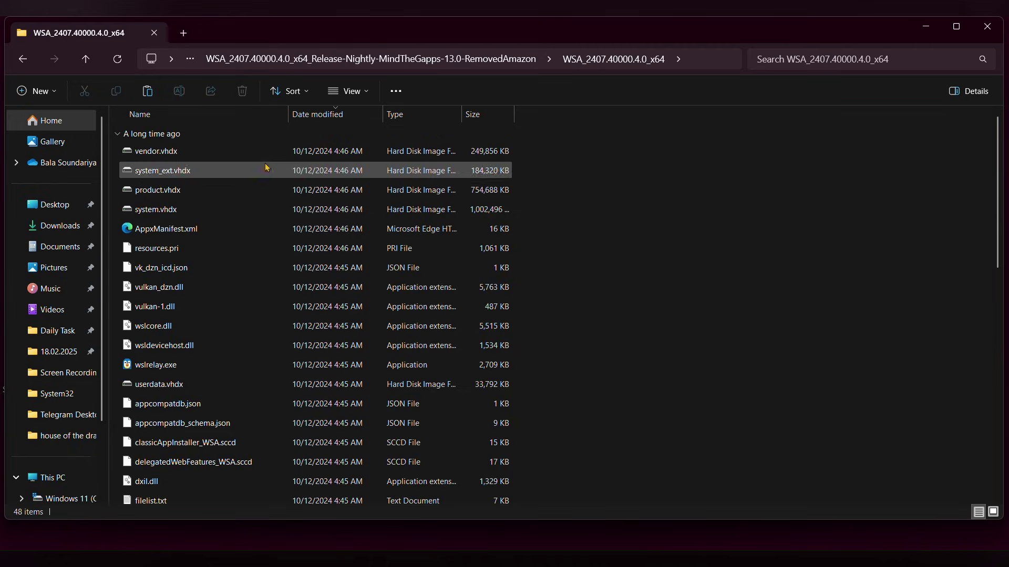
{"action": "scroll", "coordinate": [268, 167], "scroll_direction": "down", "scroll_amount": 4}
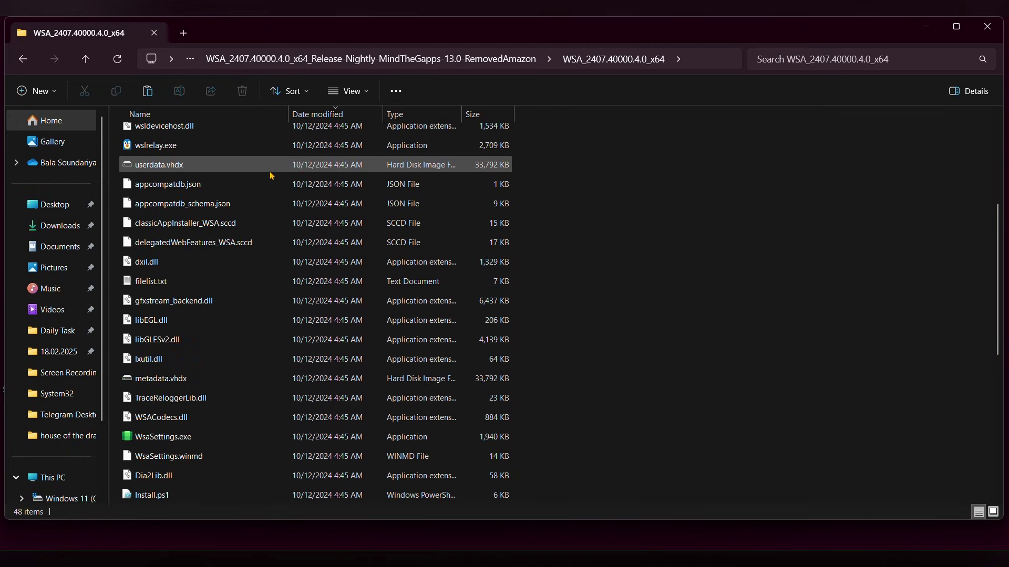
{"action": "scroll", "coordinate": [272, 179], "scroll_direction": "down", "scroll_amount": 3}
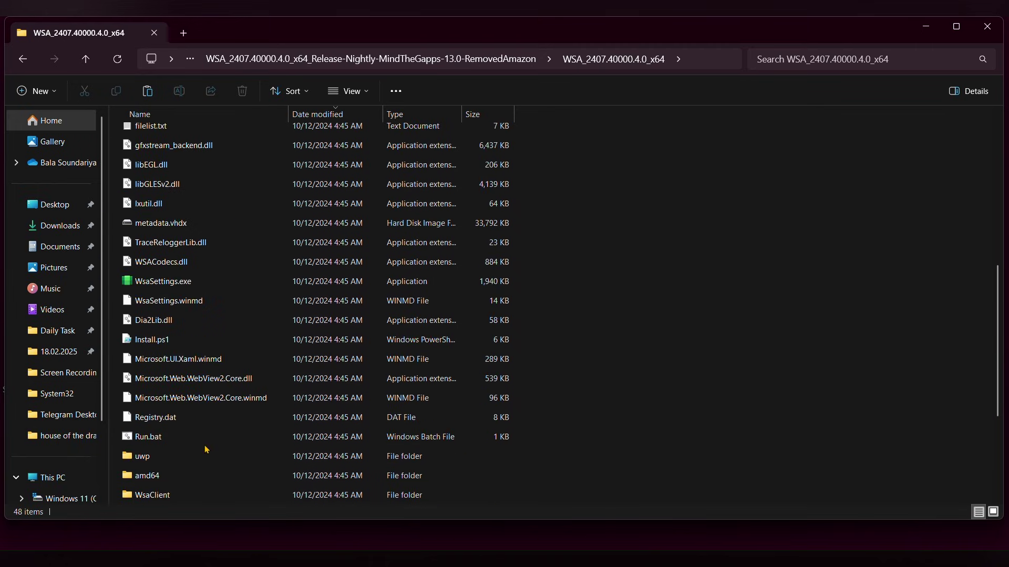
{"action": "scroll", "coordinate": [205, 447], "scroll_direction": "down", "scroll_amount": 2}
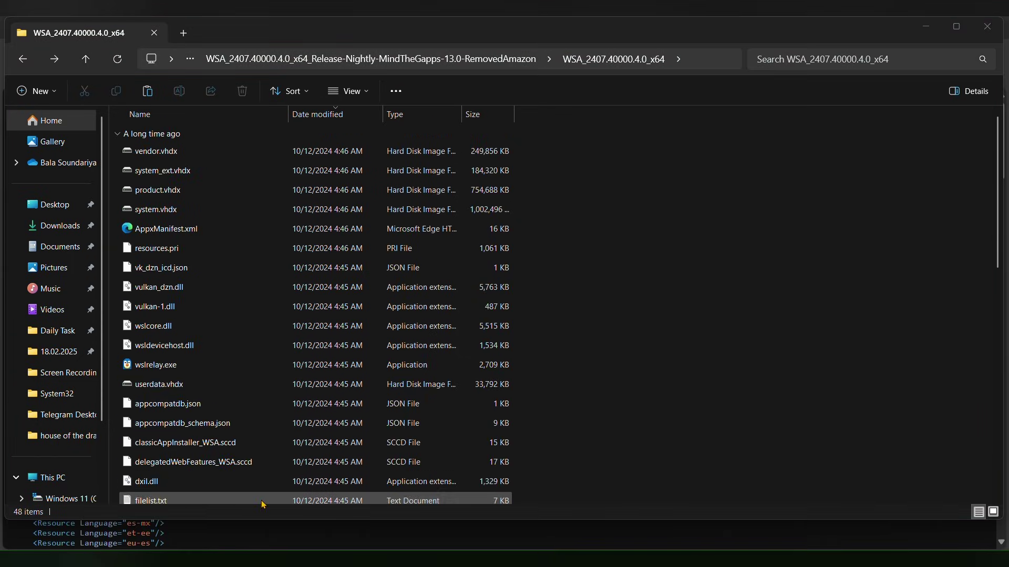
{"action": "scroll", "coordinate": [224, 417], "scroll_direction": "down", "scroll_amount": 5}
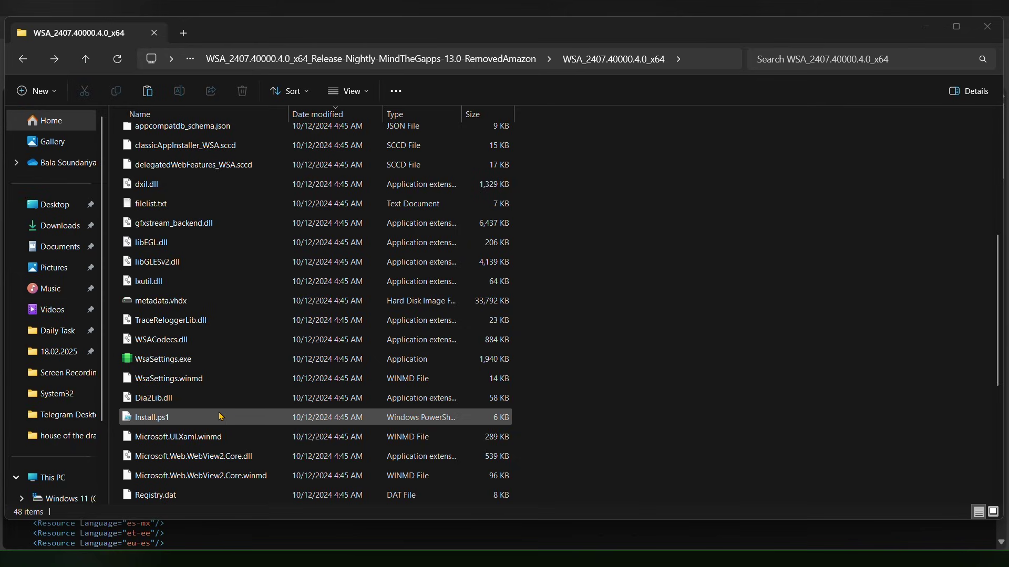
{"action": "scroll", "coordinate": [215, 422], "scroll_direction": "down", "scroll_amount": 4}
{"action": "left_click", "coordinate": [184, 284]}
{"action": "double_click", "coordinate": [183, 283]}
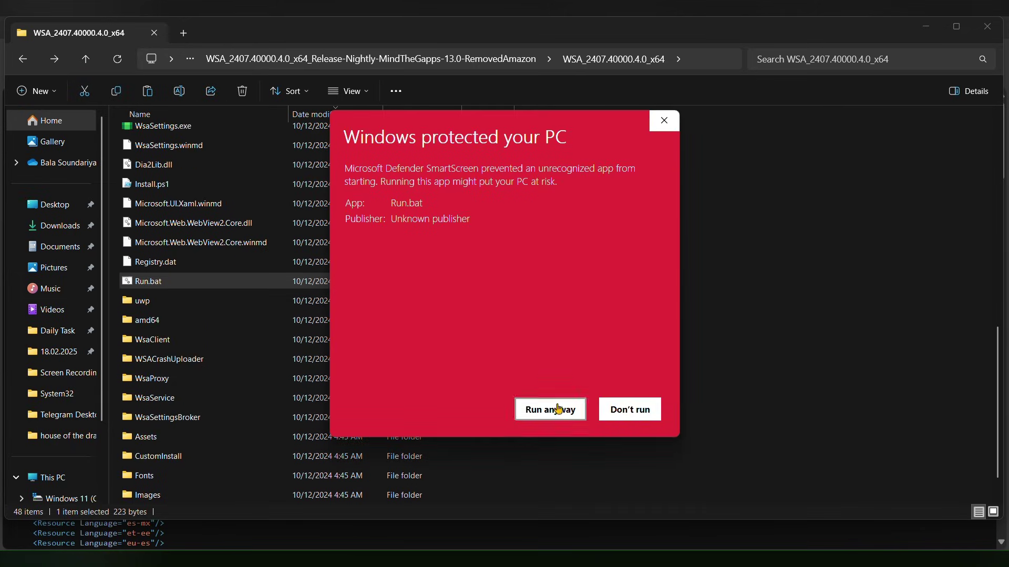
{"action": "left_click", "coordinate": [547, 412]}
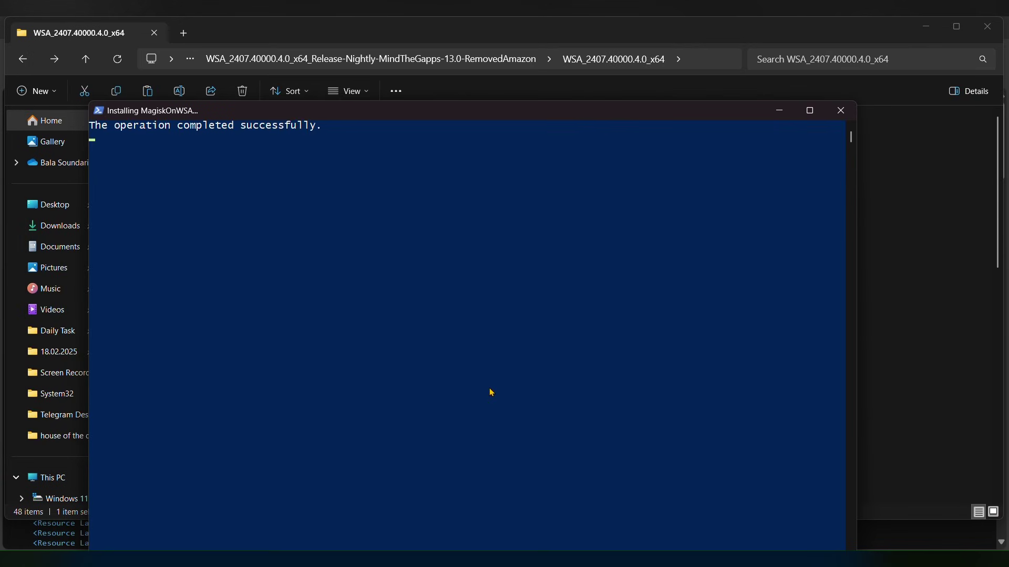
Step: Let the MagiskOnWSA install finish, then bring up the optional diagnostic data window for WSA settings
{"action": "left_click", "coordinate": [502, 91]}
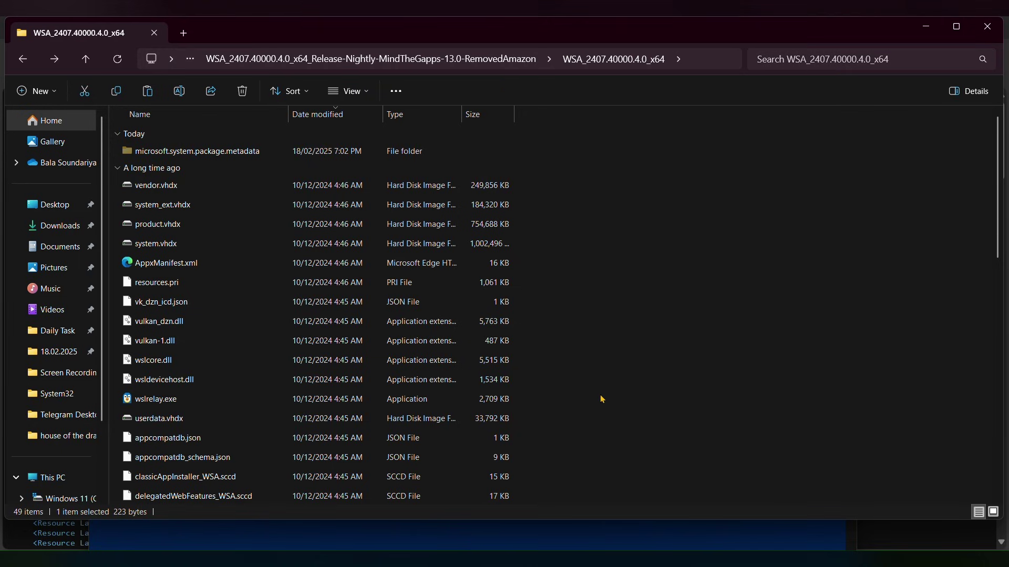
{"action": "mouse_move", "coordinate": [731, 559]}
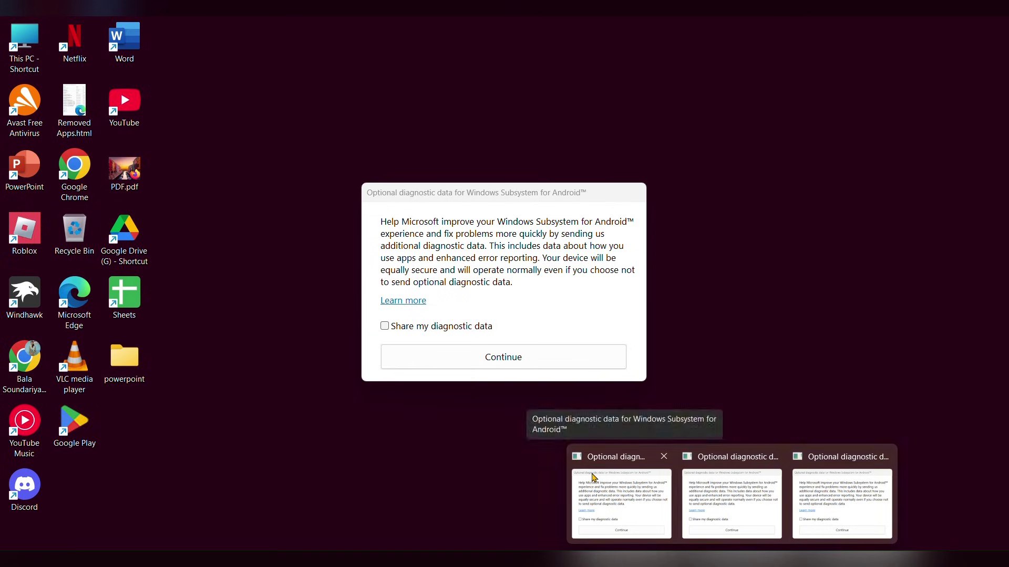
{"action": "left_click", "coordinate": [594, 478]}
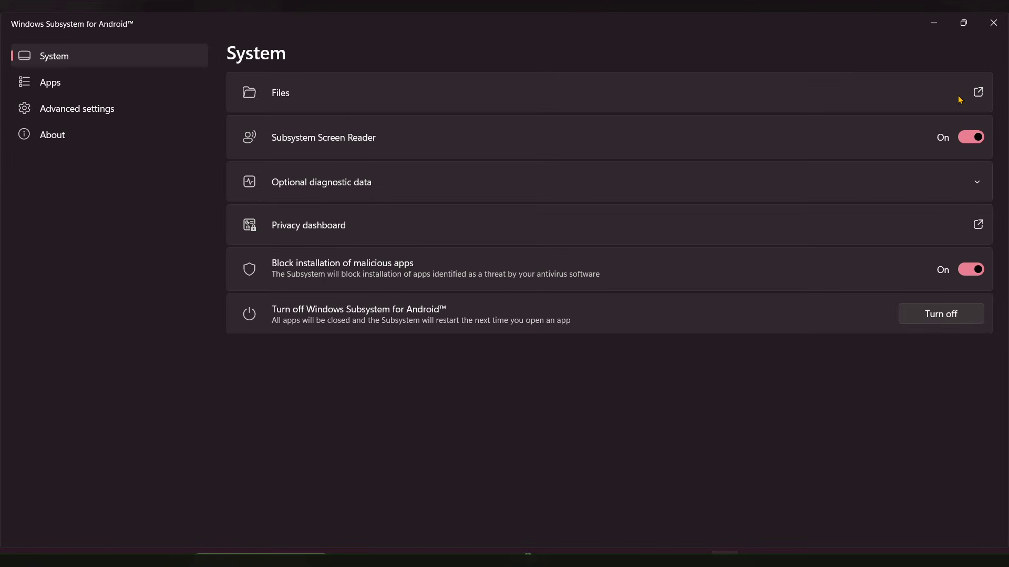
Step: Launch Android via the Files link on the WSA System page and wait for startup
{"action": "left_click", "coordinate": [978, 93]}
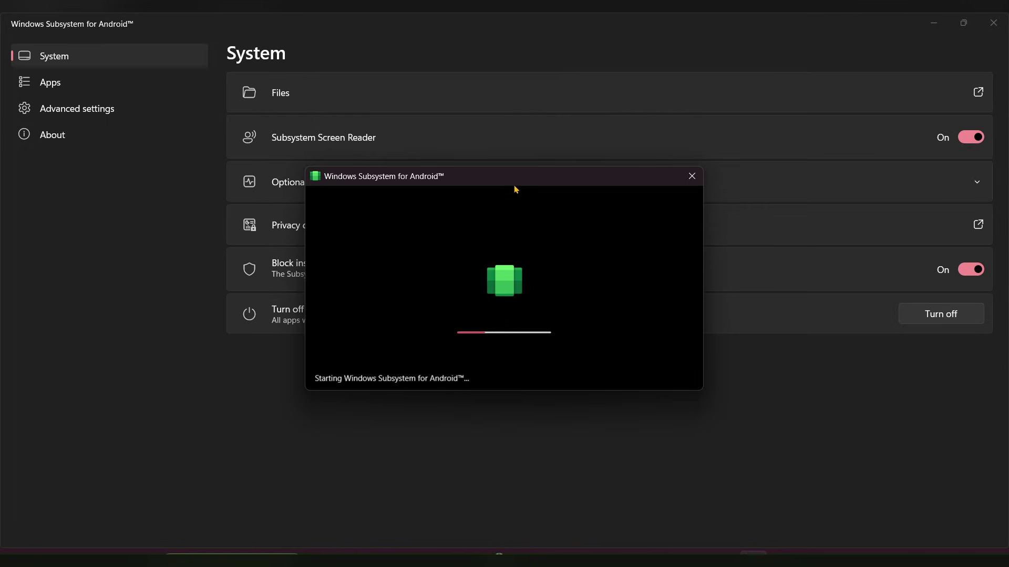
{"action": "left_click_drag", "start_coordinate": [539, 176], "coordinate": [531, 142]}
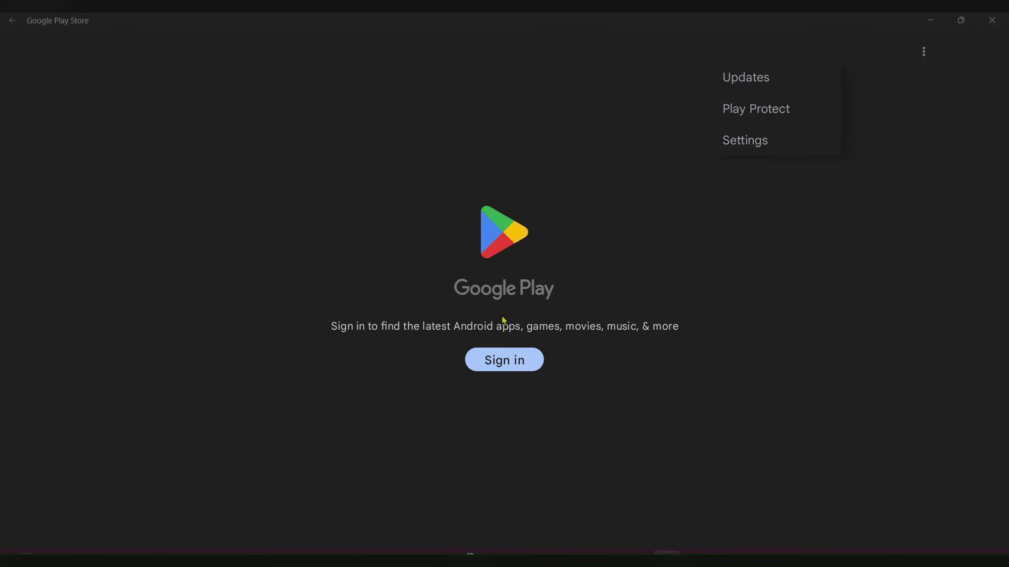
Step: Dismiss the Play Store overflow menu, choose Sign in, and focus the Email or phone field
{"action": "left_click", "coordinate": [499, 366]}
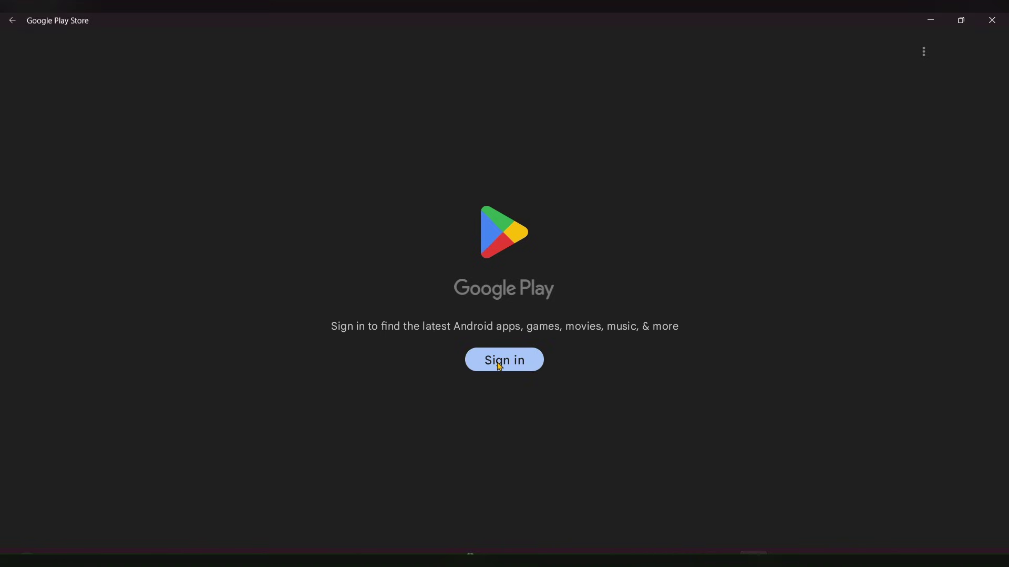
{"action": "left_click", "coordinate": [500, 366]}
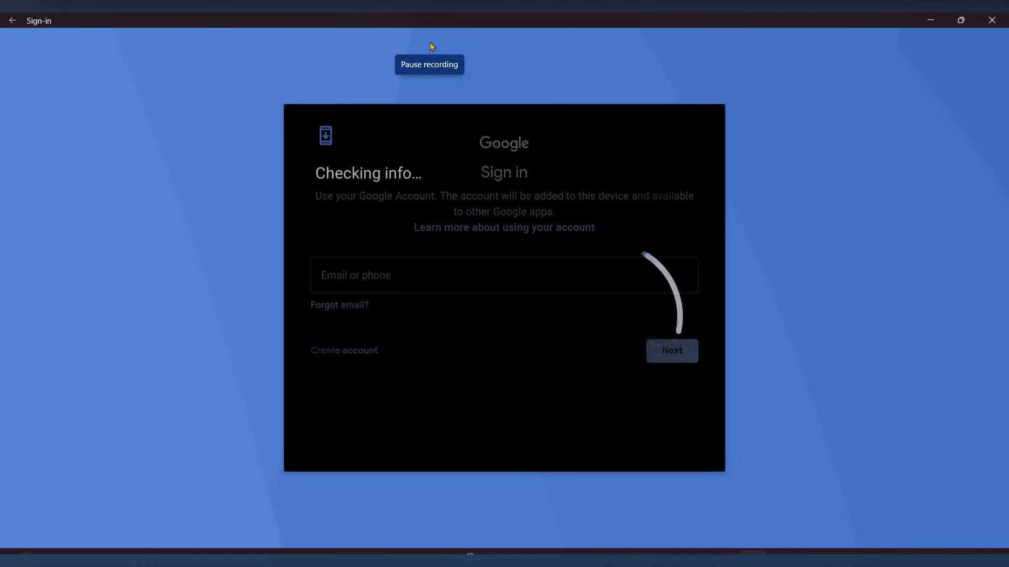
{"action": "left_click", "coordinate": [413, 273]}
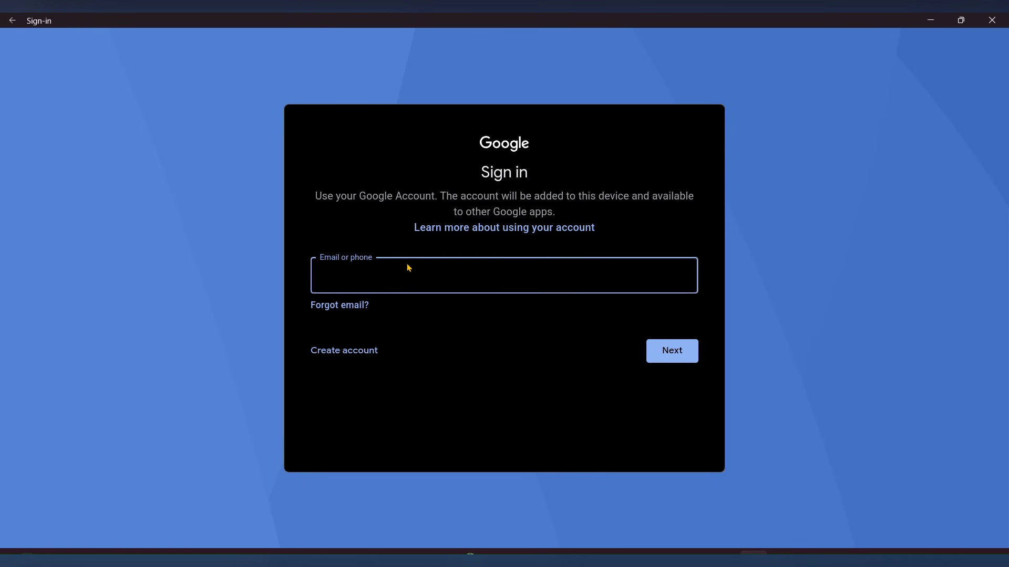